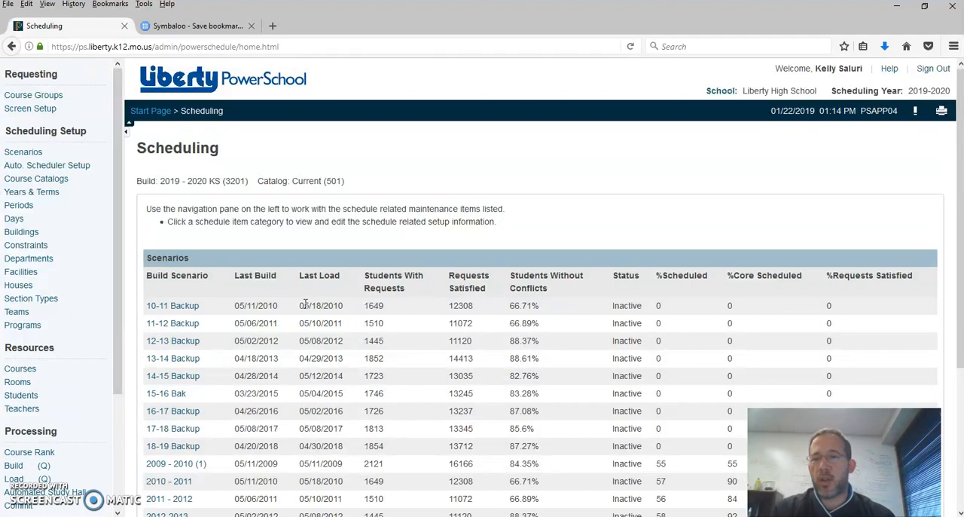
Step: Run the Course Request Tally scheduling report for all 1891 students in this school next year
left_click_drag(115, 263, 115, 376)
left_click(18, 508)
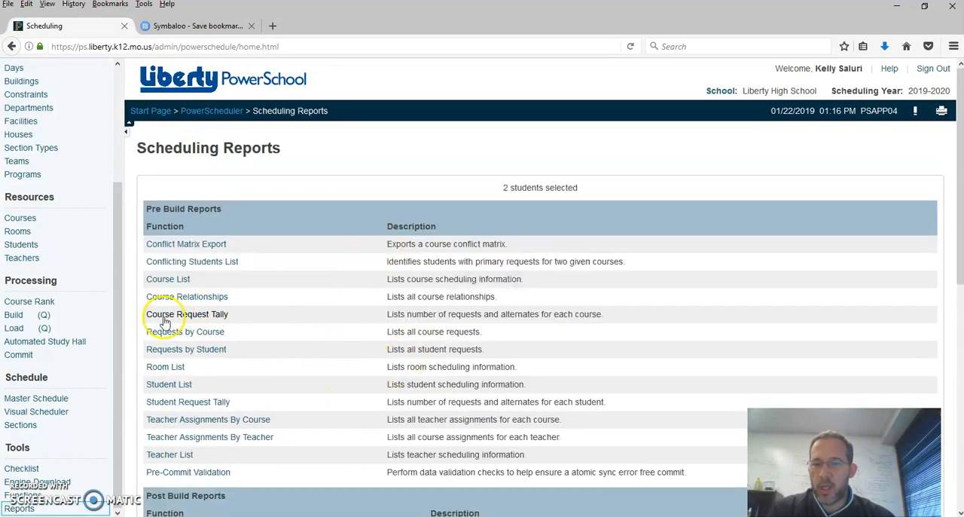
left_click(195, 316)
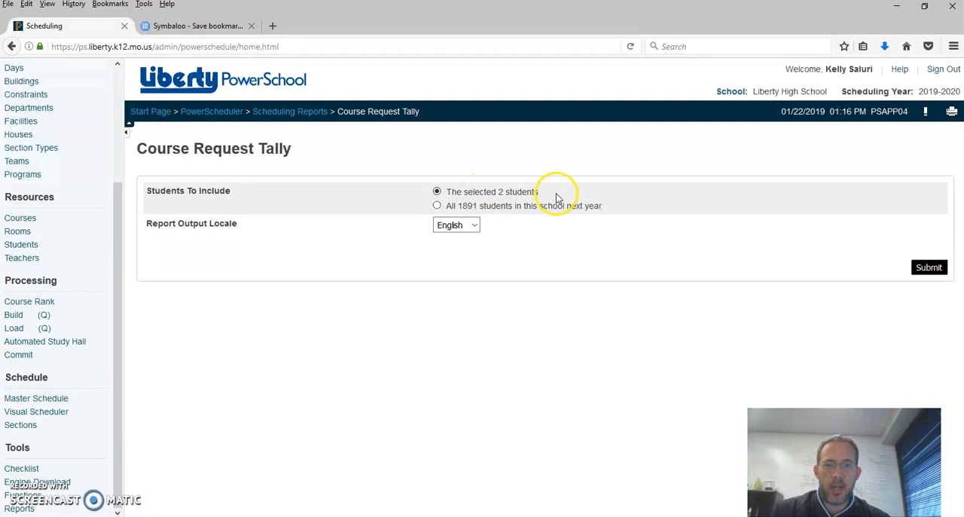
left_click(437, 206)
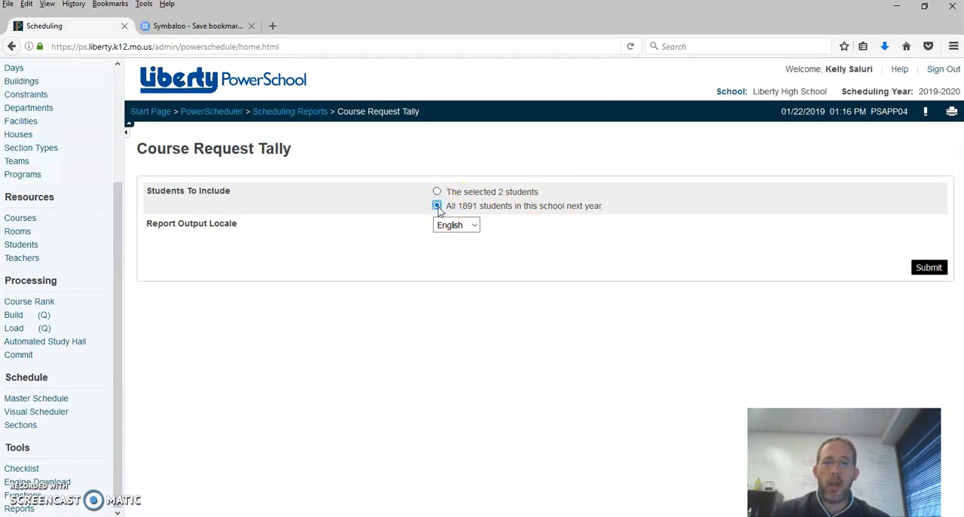
left_click(920, 270)
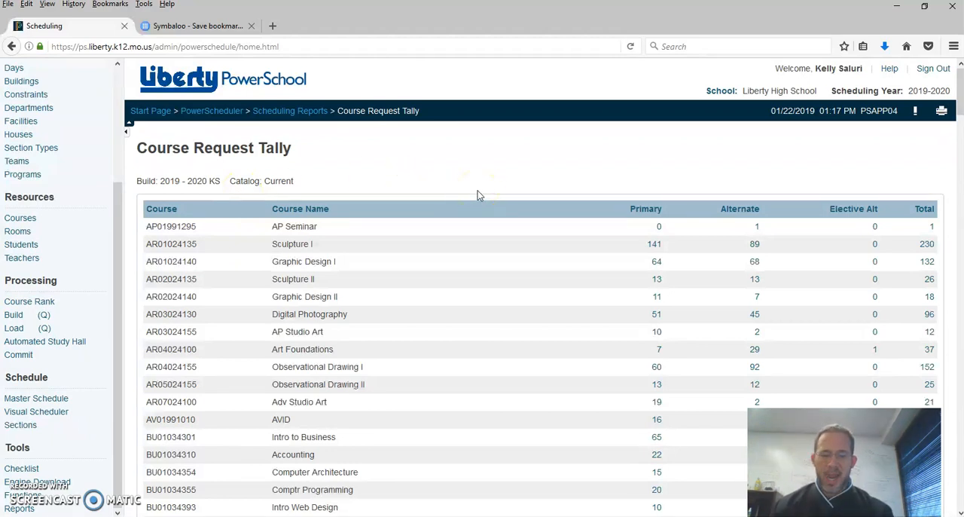
Step: Search the Course Request Tally for "Zoolo" to look up the Zoology requests, and close the search
key("ctrl+f")
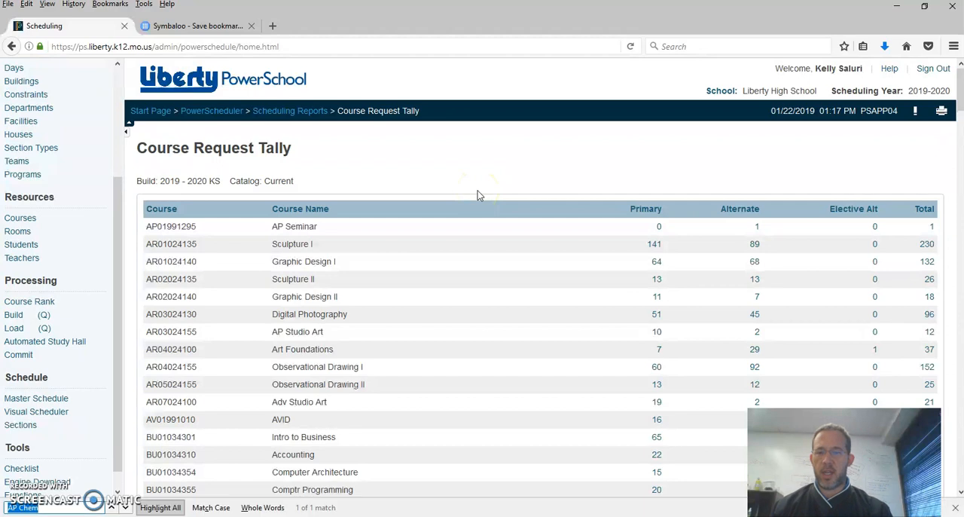
type("Zoolo")
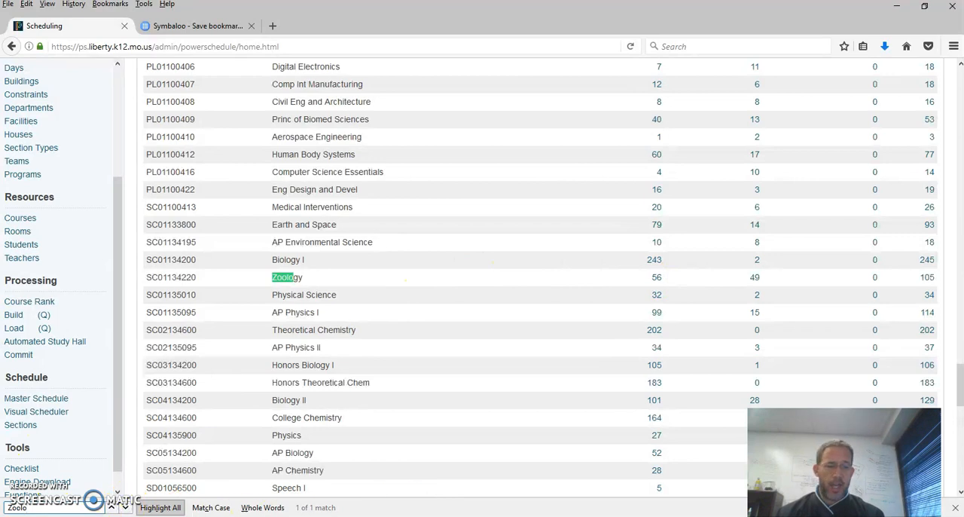
left_click(955, 508)
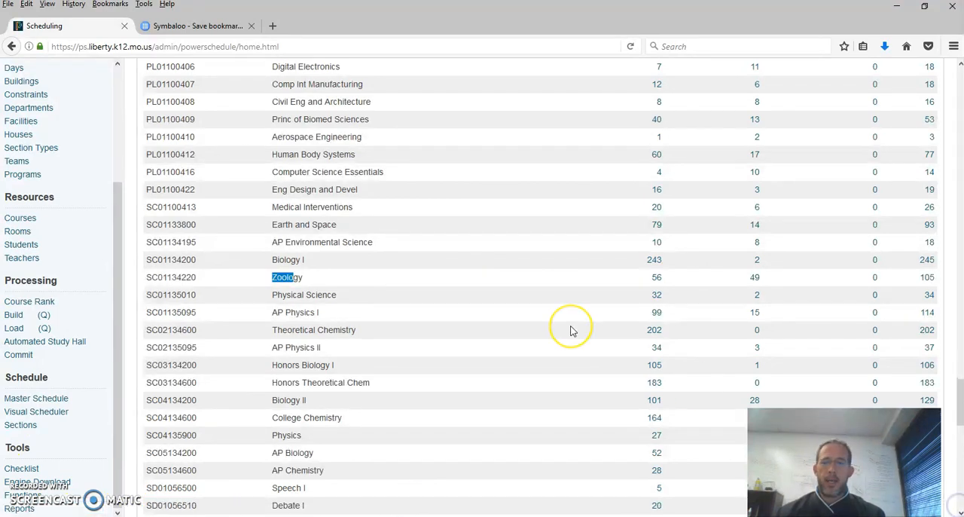
Step: Sort the Course Request Tally alphabetically by course name
scroll(570, 331, "up", 10)
scroll(571, 330, "up", 10)
scroll(572, 330, "up", 15)
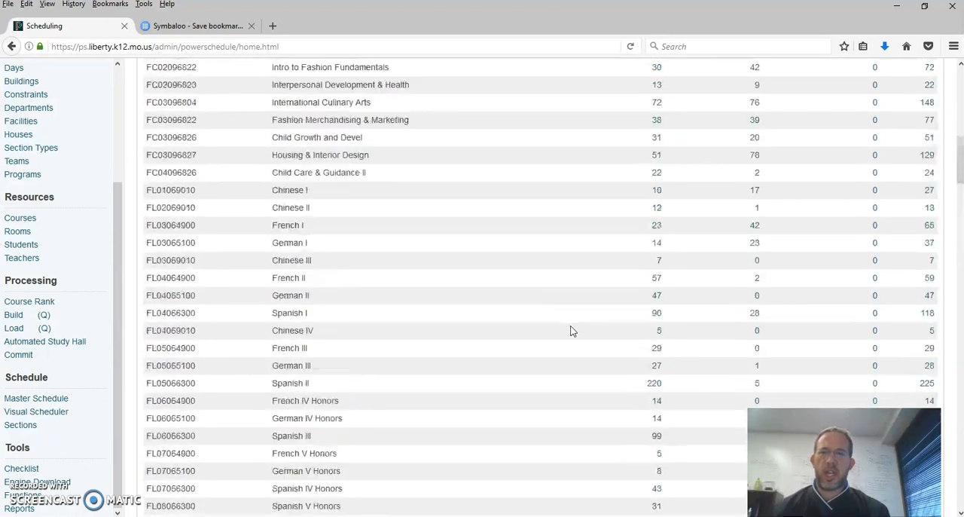
left_click(296, 218)
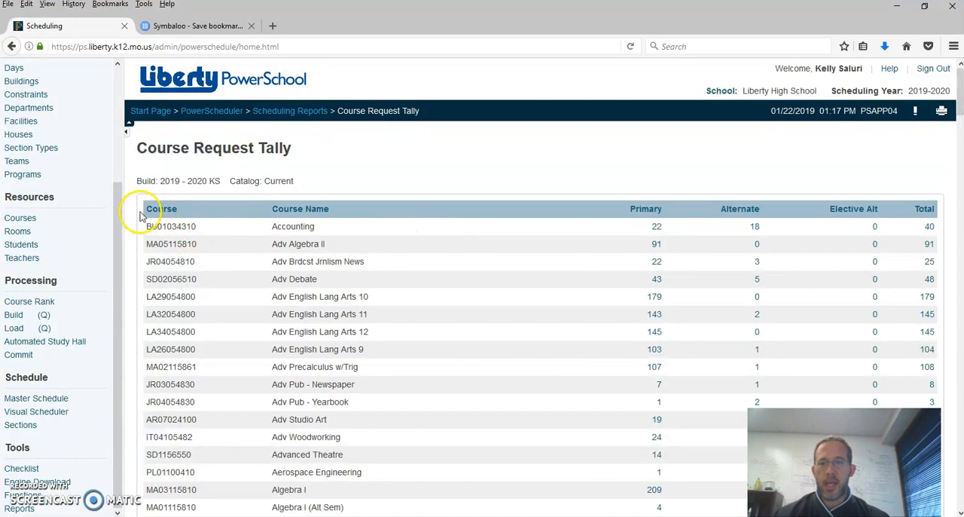
Step: Copy the whole tally table, from the Course header through the Total value of the Zoology row
scroll(443, 339, "down", 20)
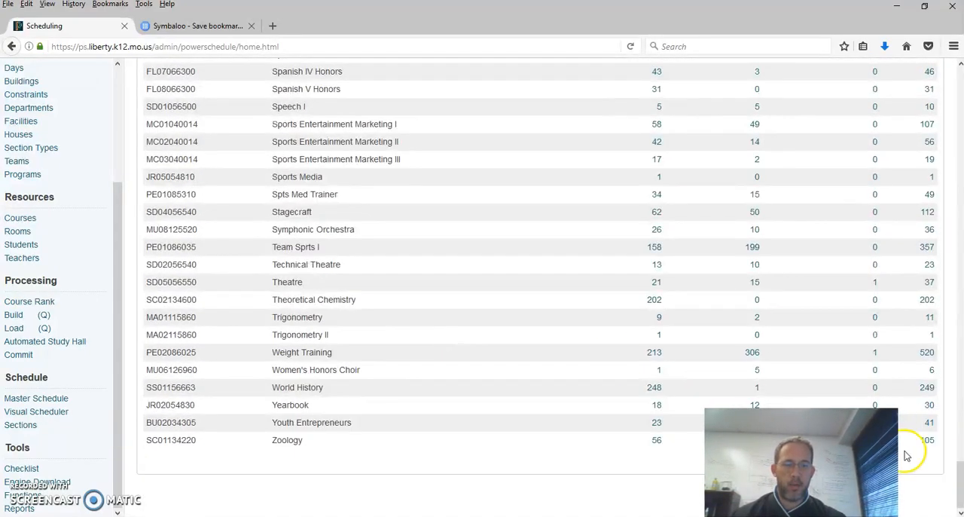
left_click(931, 443)
left_click_drag(932, 447, 139, 209)
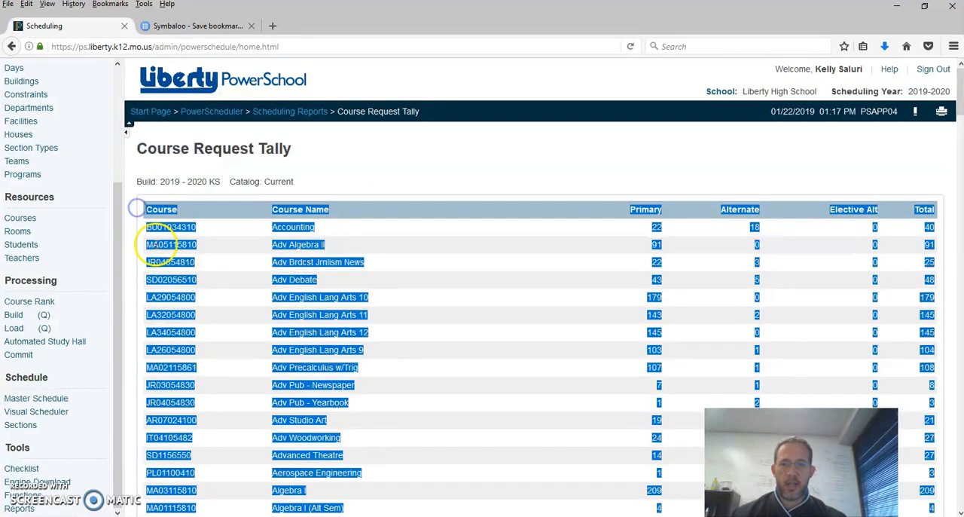
right_click(167, 229)
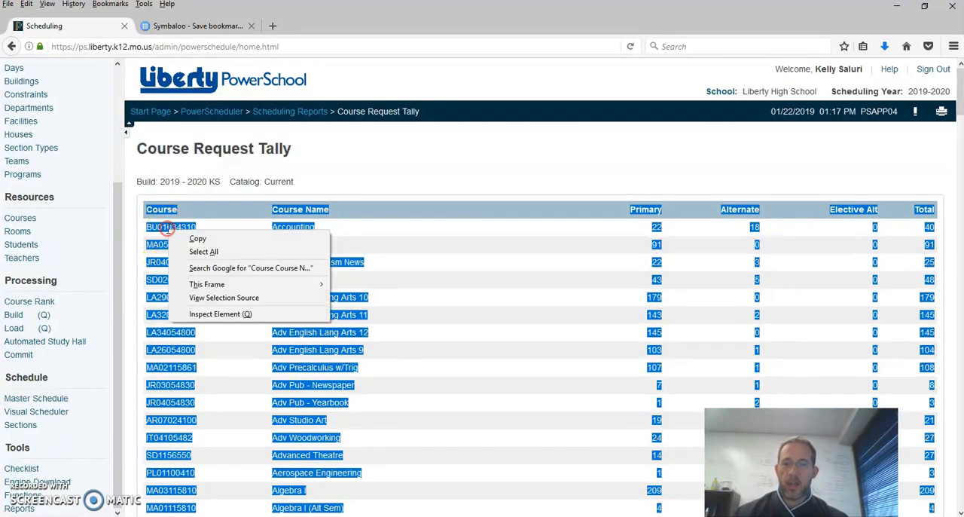
left_click(197, 240)
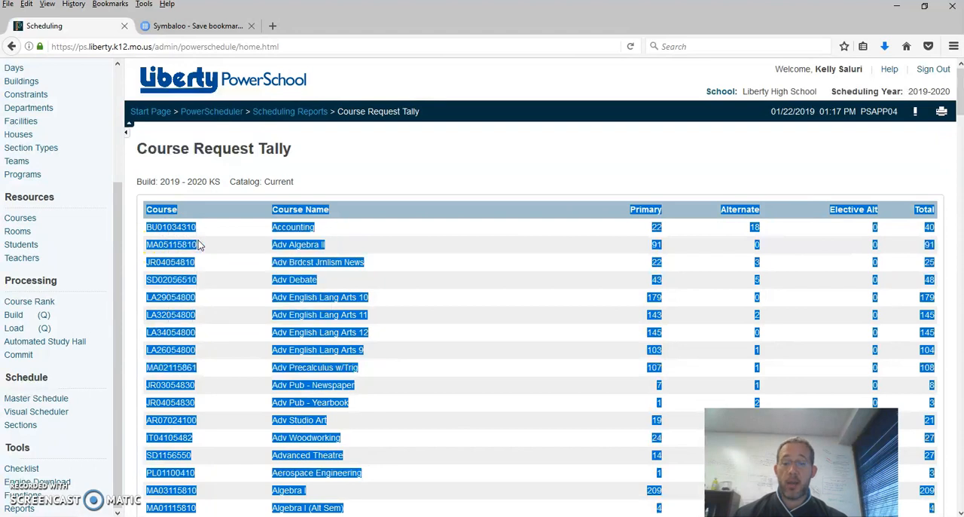
Step: Switch to the blank Excel workbook and paste the tally table at cell A1, matching the destination formatting
key("alt+Tab")
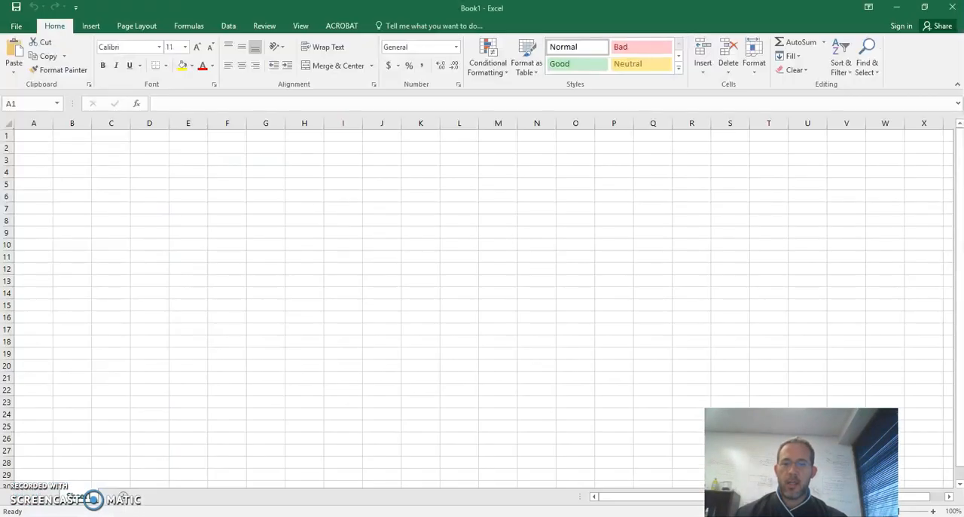
left_click(27, 136)
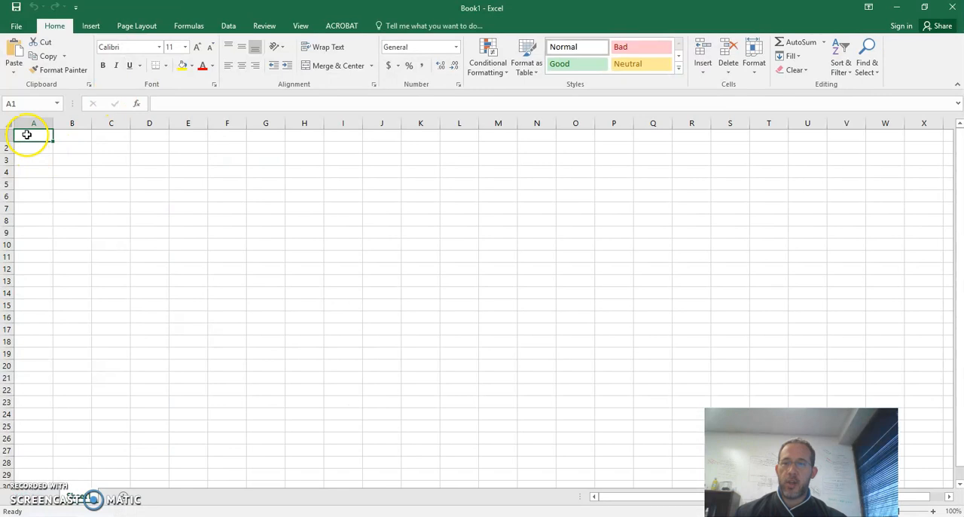
right_click(26, 135)
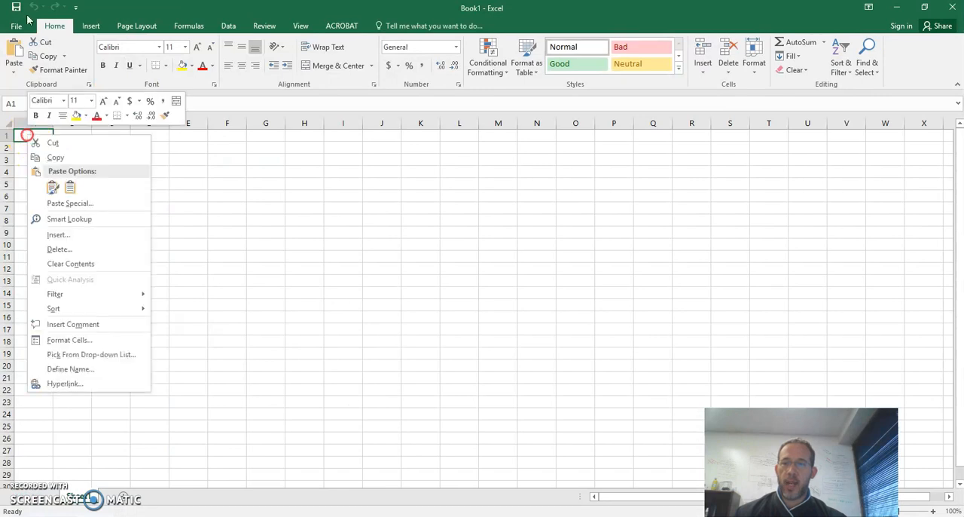
left_click(67, 189)
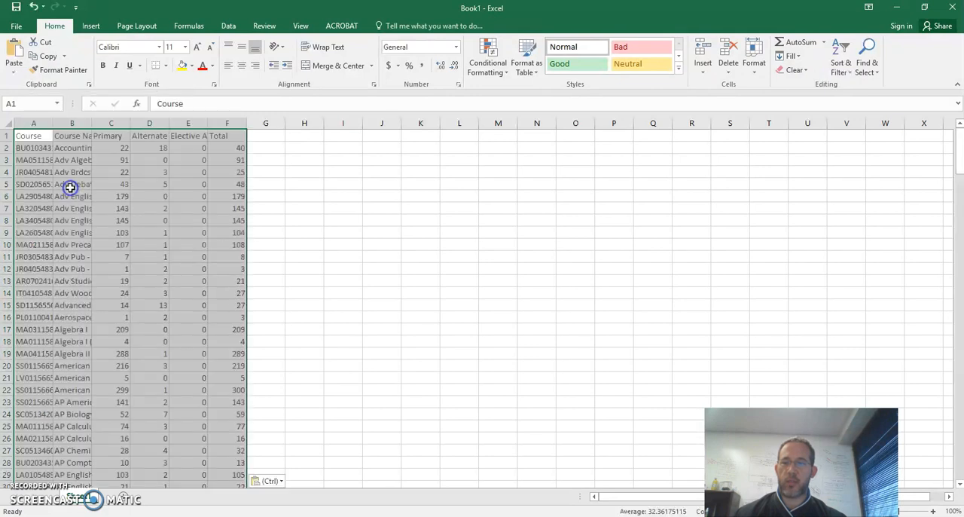
Step: Auto-fit the widths of all columns in the sheet to their contents
left_click(6, 125)
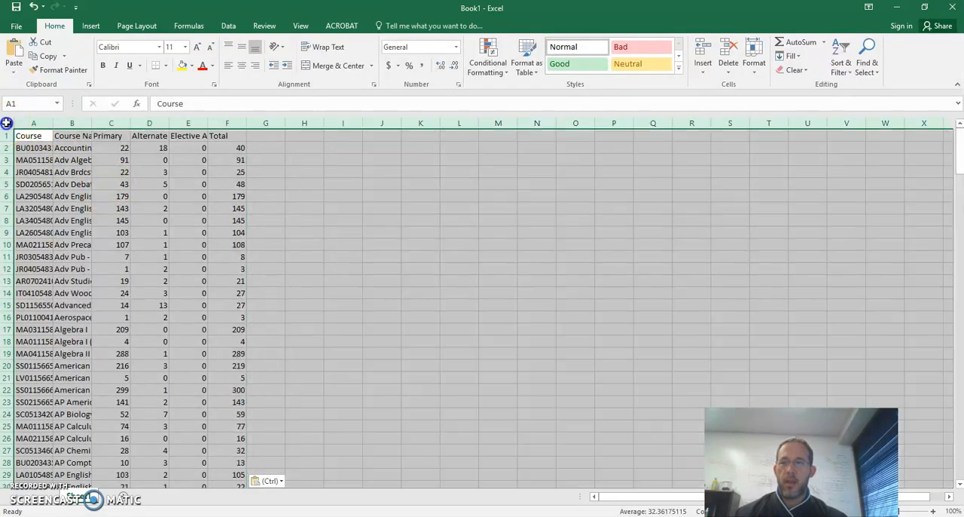
double_click(52, 123)
left_click(83, 194)
left_click(48, 136)
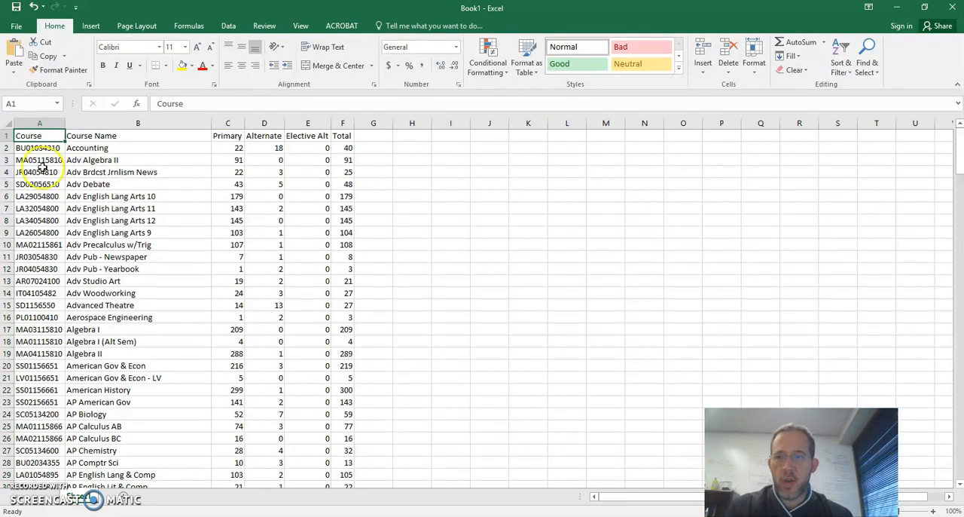
Step: Delete the Alternate, Elective Alt and Total columns (D to F)
left_click(98, 126)
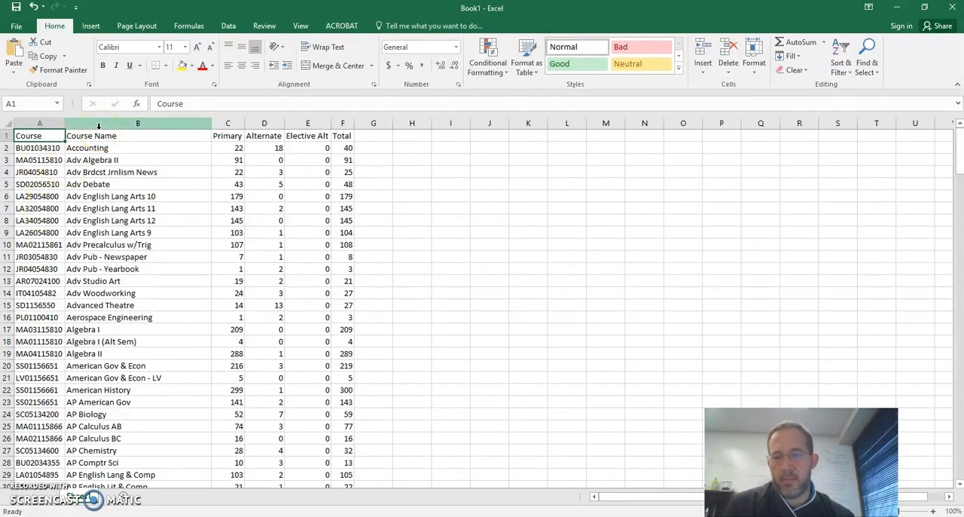
left_click(109, 122)
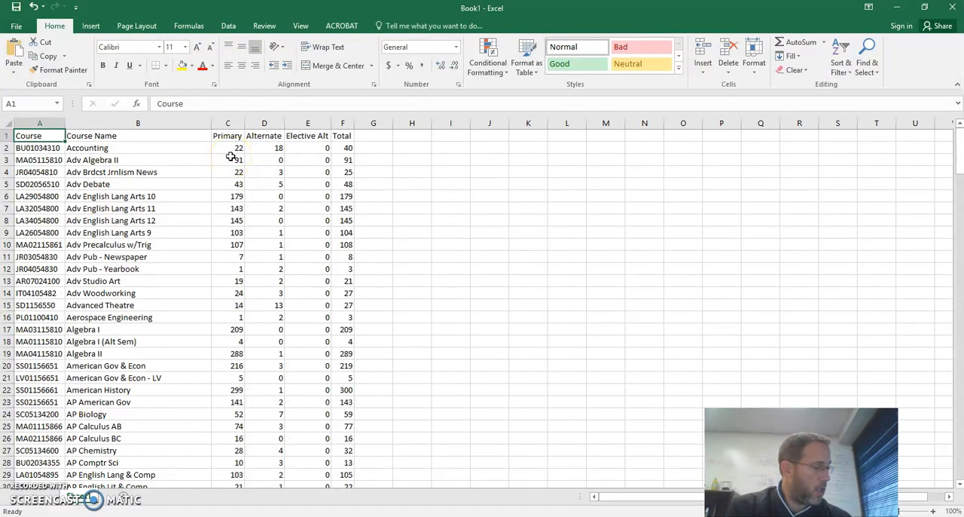
left_click(266, 121)
left_click_drag(266, 121, 351, 123)
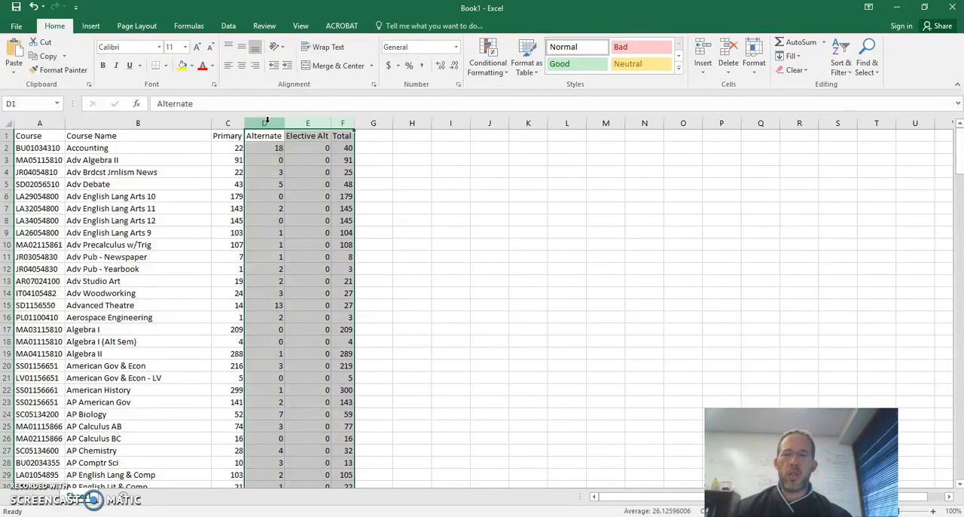
right_click(266, 120)
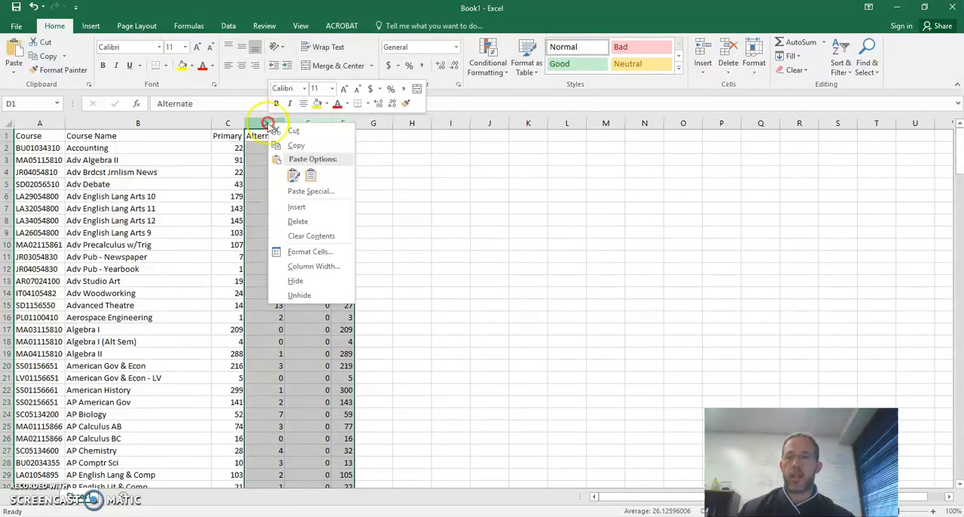
left_click(308, 221)
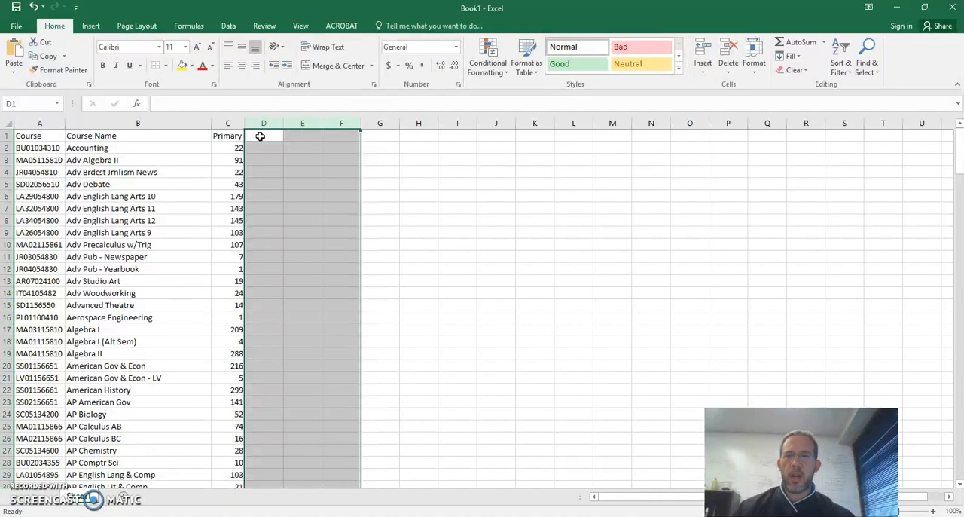
Step: Add the header "Sections" in D1 and enter the formula =C2/25 in D2 for Accounting
left_click(259, 135)
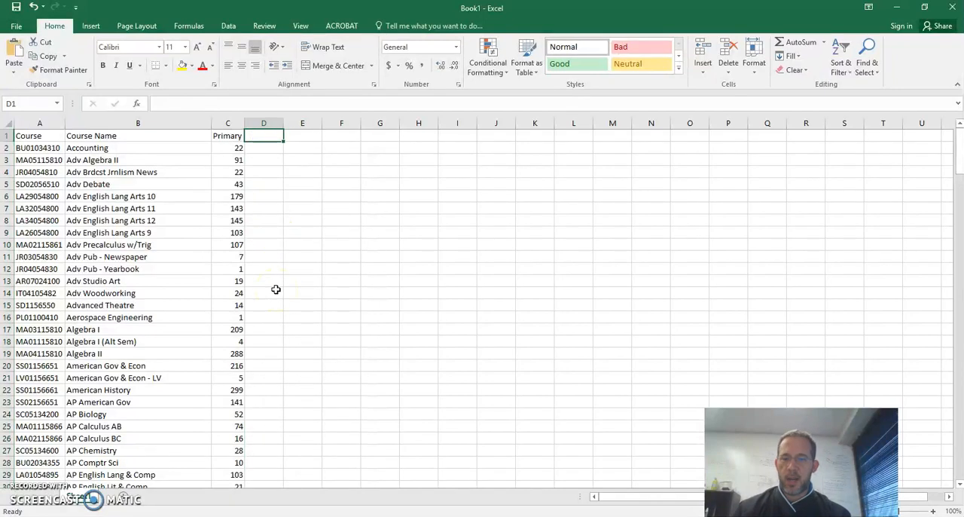
type("Sections")
key("Return")
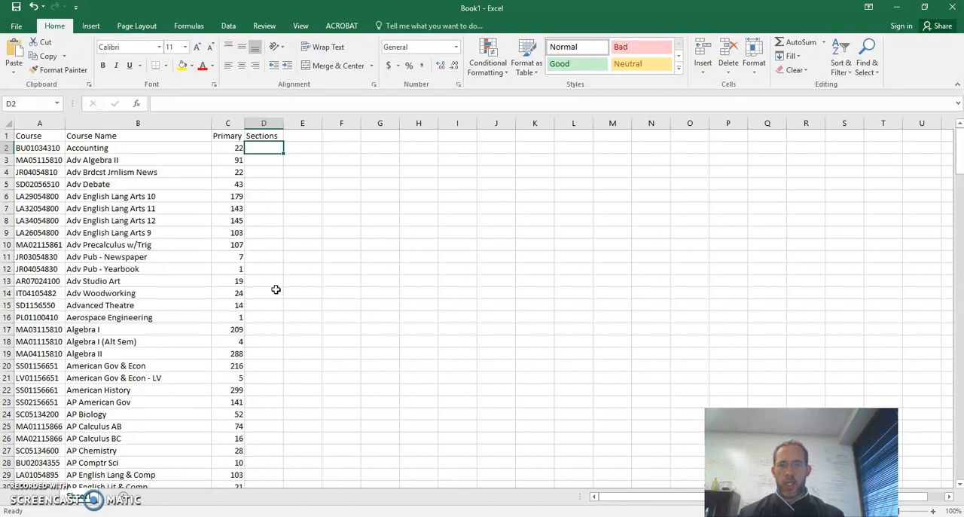
type("=")
left_click(232, 147)
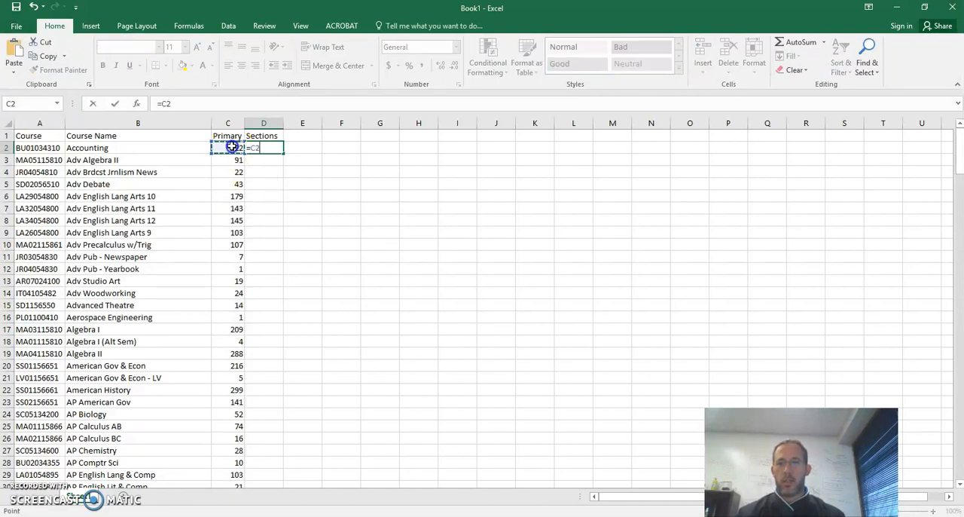
type("/25")
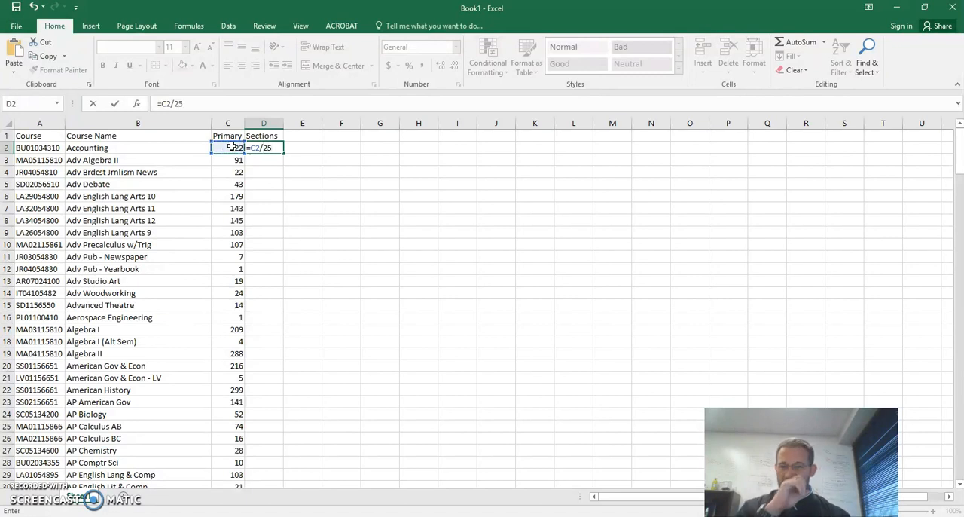
key("Return")
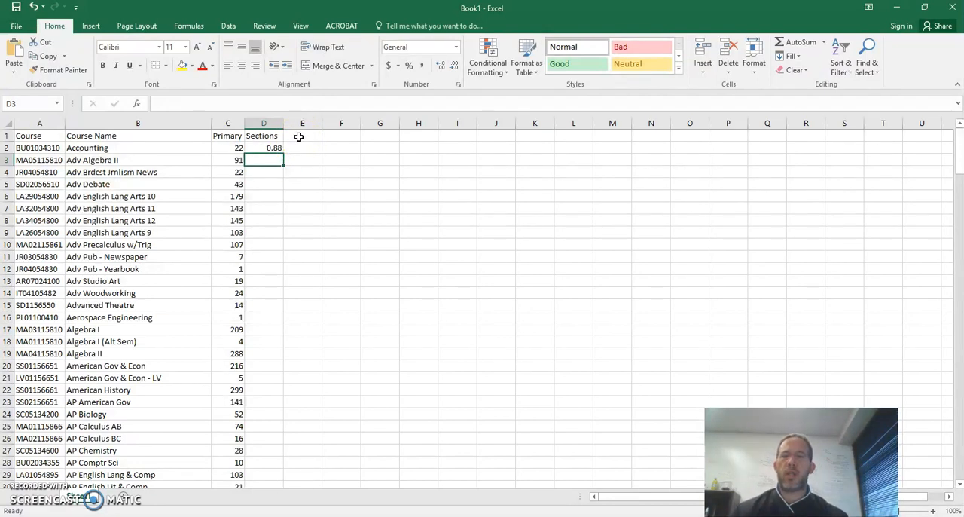
left_click(265, 147)
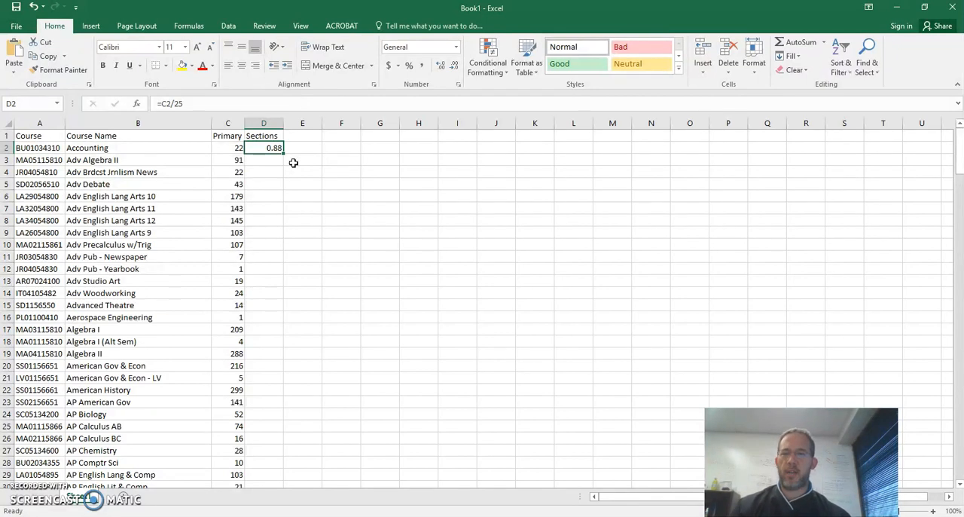
Step: Add the header "Avg" in E1 and enter the formula =C2/D2 in E2 for Accounting
left_click(309, 135)
type("Avg")
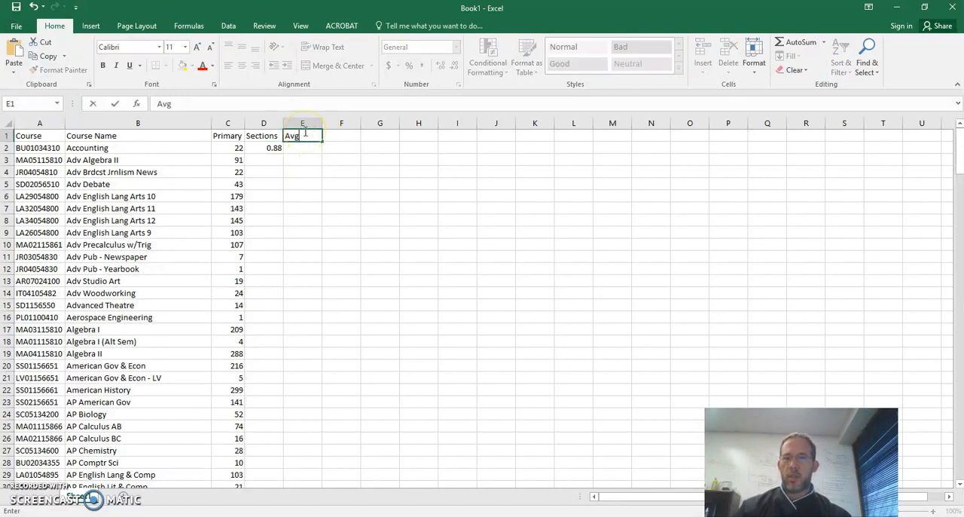
key("Return")
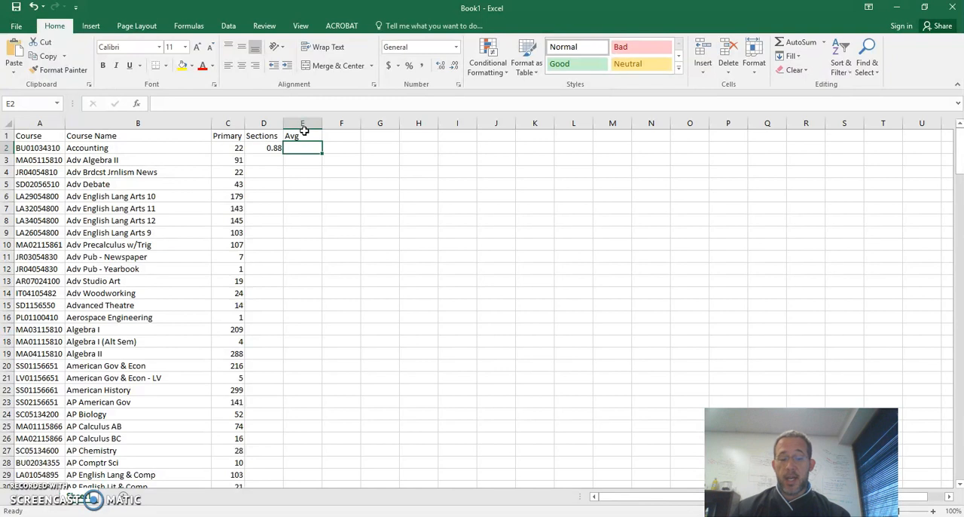
type("=")
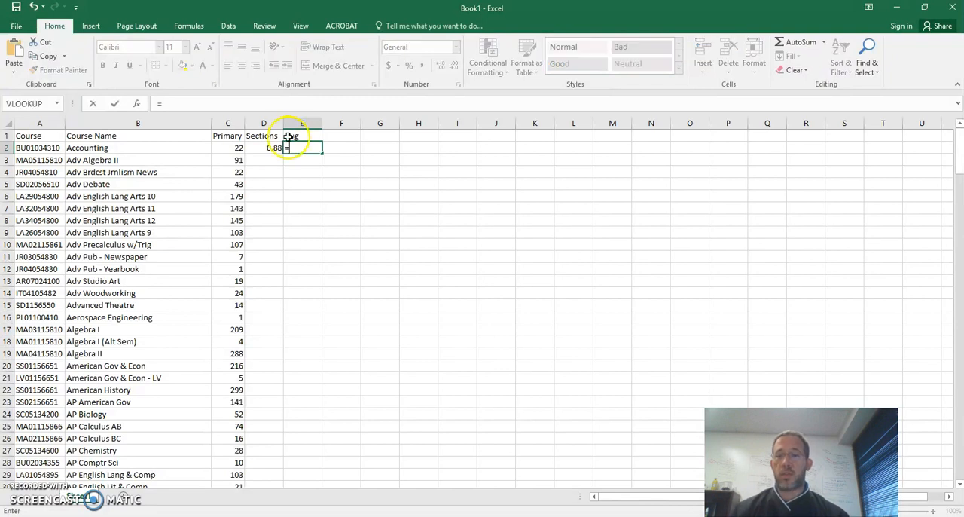
left_click(236, 149)
type("/")
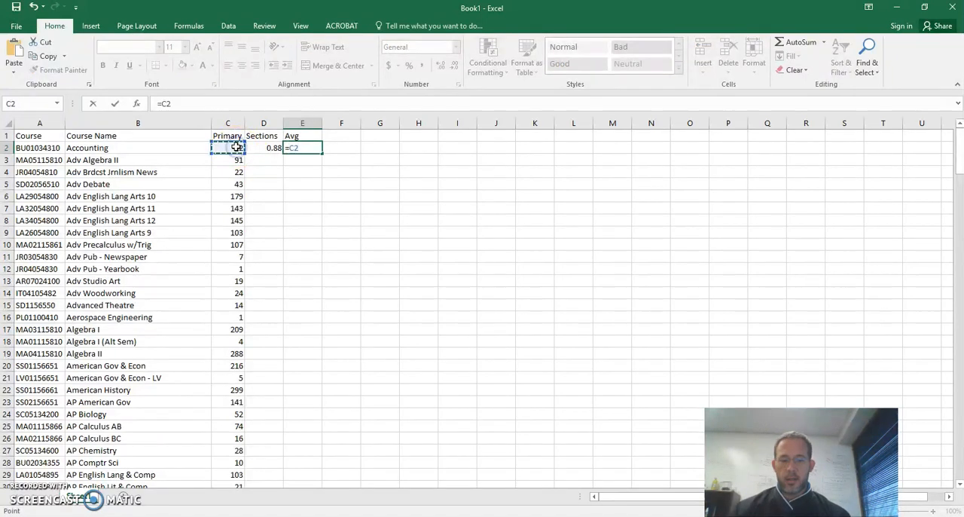
left_click(261, 147)
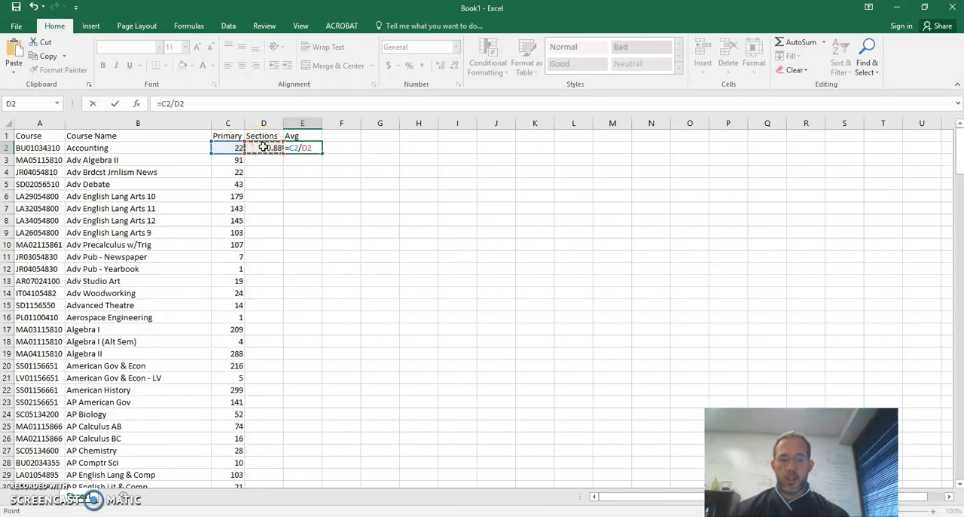
key("Return")
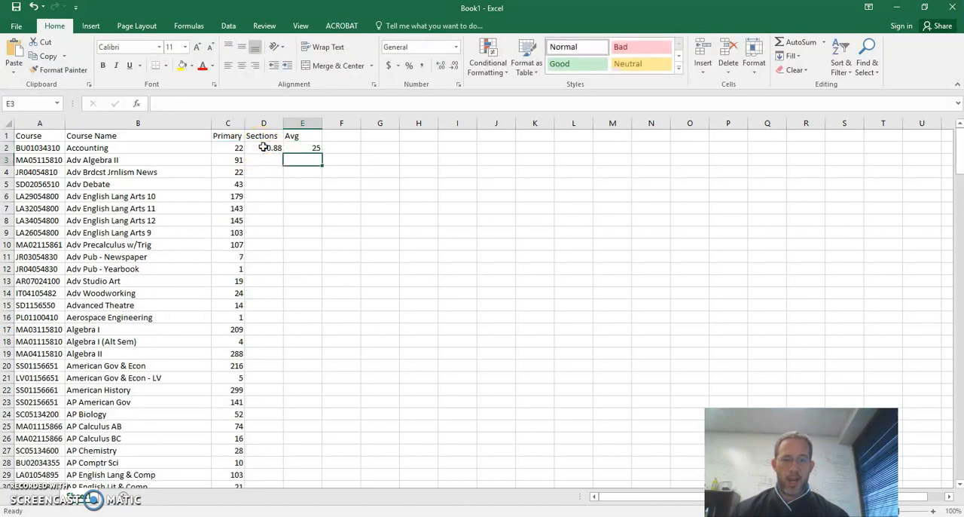
Step: Fill the Sections and Avg formulas from D2:E2 down through all the course rows
left_click_drag(270, 147, 287, 148)
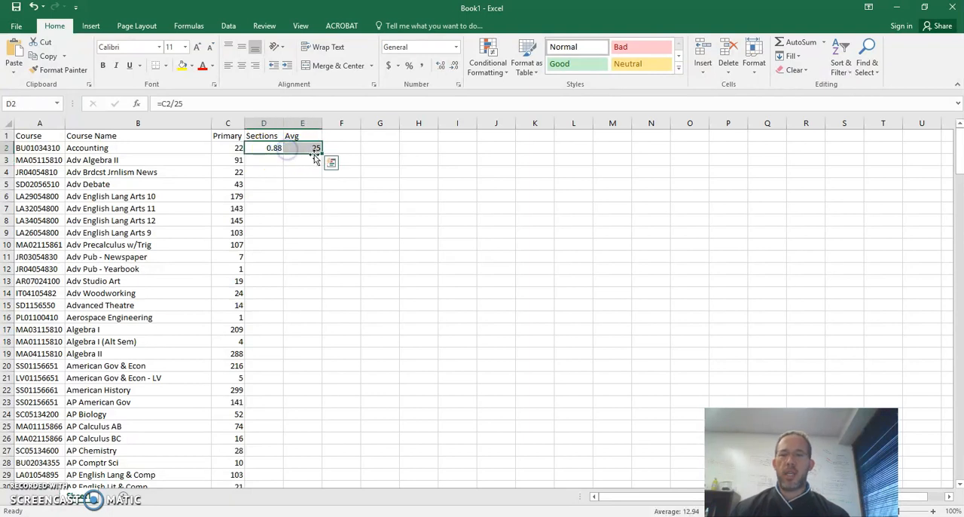
double_click(322, 154)
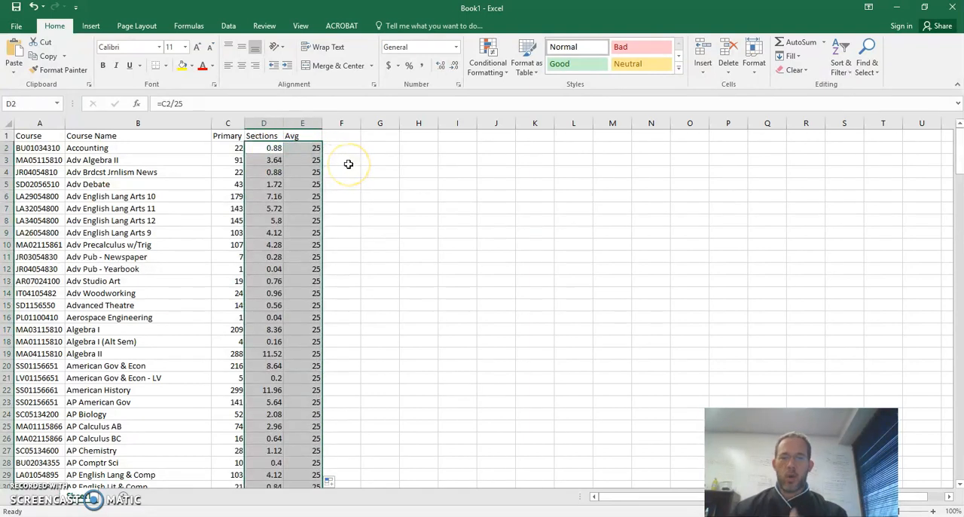
Step: Copy the D2:E2 formulas, paste them over the course rows below, and refill both columns from D2:E2
left_click_drag(273, 148, 288, 148)
key("ctrl+c")
key("Down")
key("shift+Page_Down")
key("shift+Page_Down")
key("shift+Page_Down")
key("shift+Page_Down")
key("shift+Page_Down")
key("shift+Page_Down")
key("shift+Page_Down")
key("shift+Page_Down")
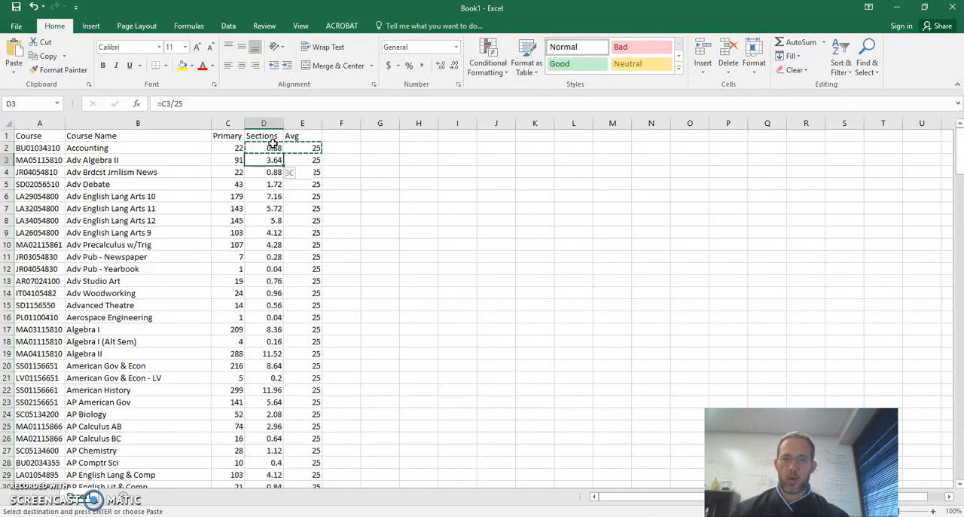
key("shift+Up")
key("shift+Up")
key("shift+Up")
key("shift+Up")
key("shift+Up")
key("shift+Up")
key("shift+Up")
key("shift+Up")
key("shift+Up")
key("shift+Up")
key("shift+Up")
key("shift+Up")
key("shift+Up")
key("shift+Up")
key("shift+Up")
key("shift+Up")
key("shift+Up")
key("shift+Up")
key("shift+Up")
key("shift+Up")
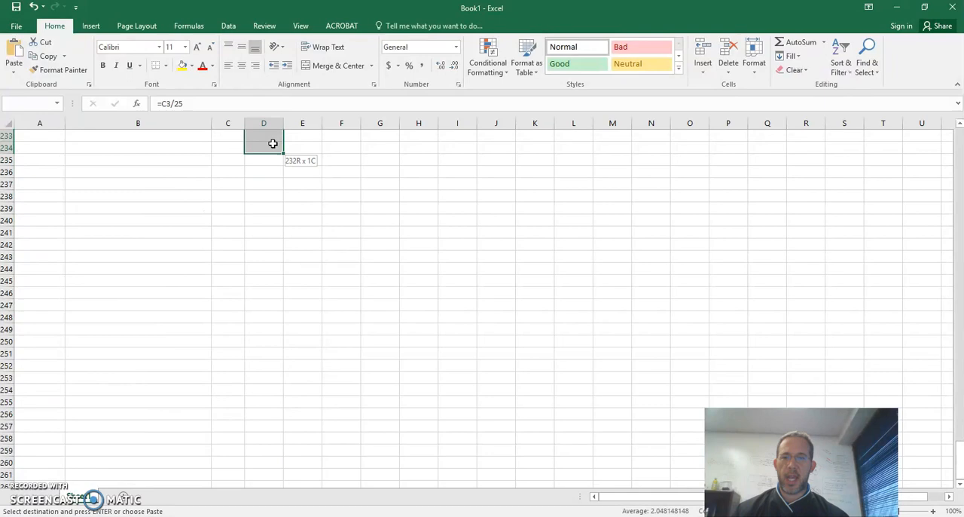
key("shift+Down")
key("shift+Down")
key("shift+Down")
key("shift+Down")
key("shift+Down")
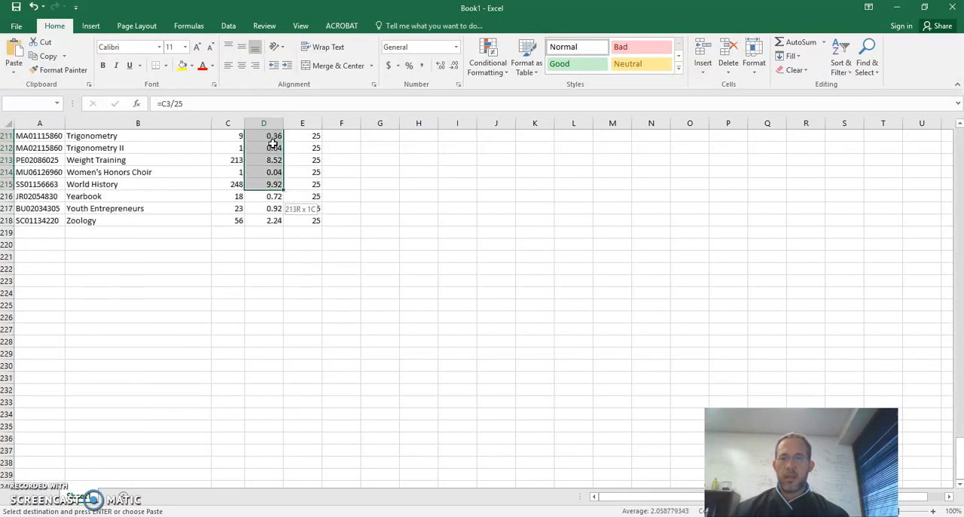
key("ctrl+v")
left_click_drag(273, 147, 299, 146)
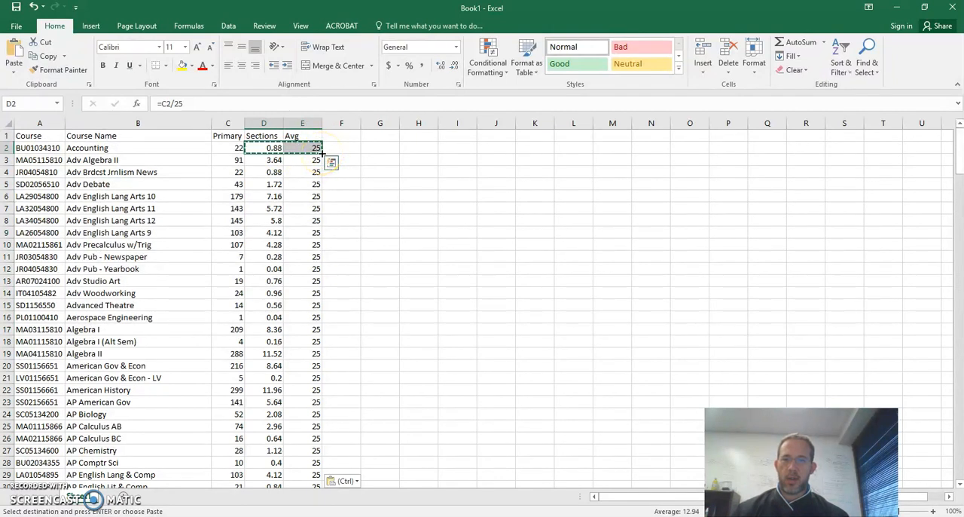
double_click(321, 153)
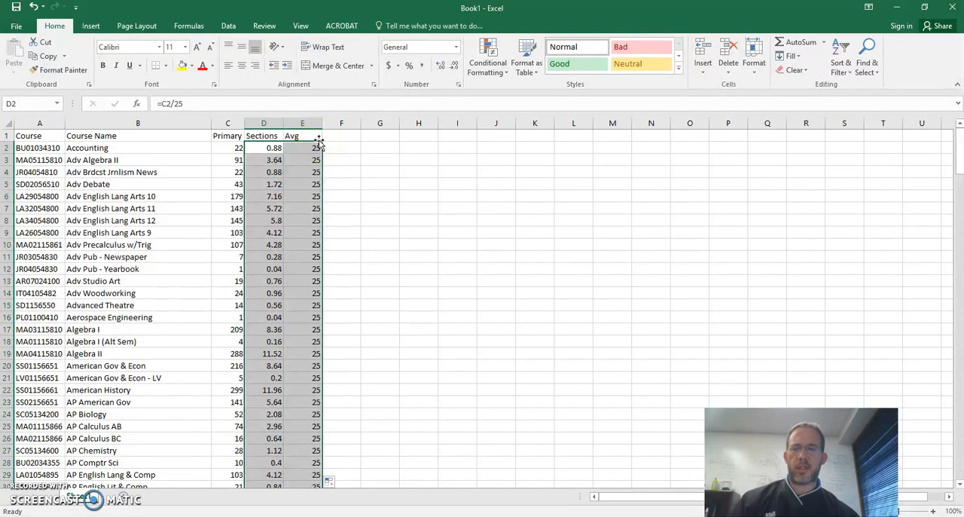
Step: Override the Sections formula for Accounting in D2 with the value 1
left_click(264, 148)
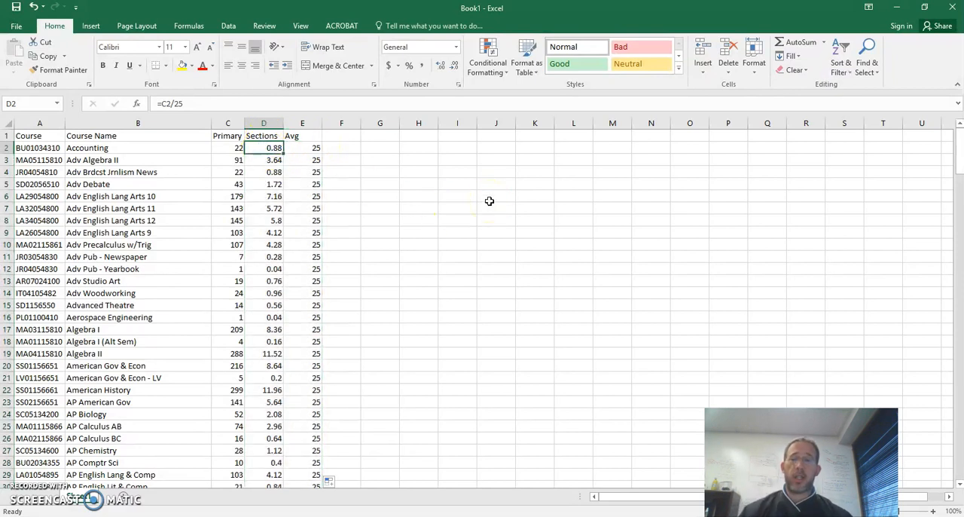
type("1")
key("Return")
key("Up")
key("Right")
key("Left")
key("Down")
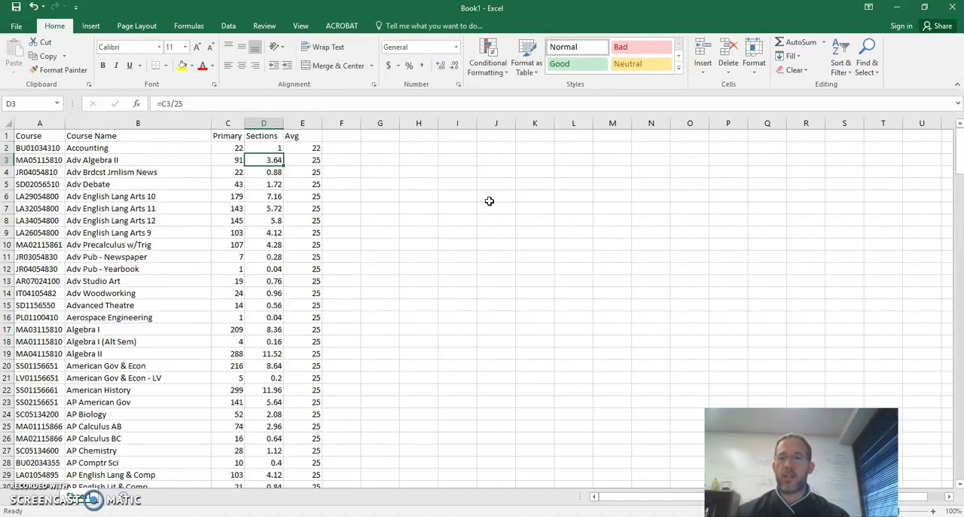
Step: Compare class sizes for Adv Algebra II by trying 3 and 4 sections alternately in D3
type("3")
key("Return")
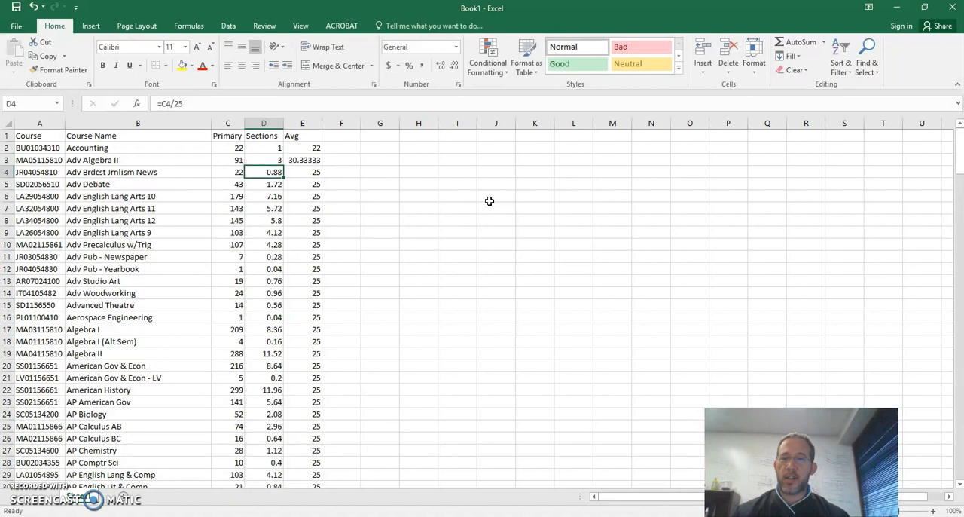
key("Up")
type("4")
key("Return")
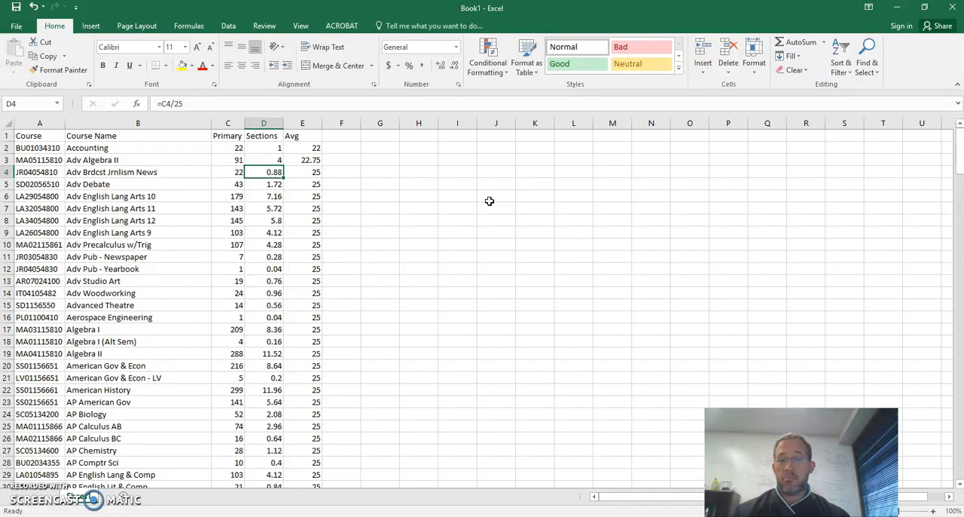
key("ctrl+z")
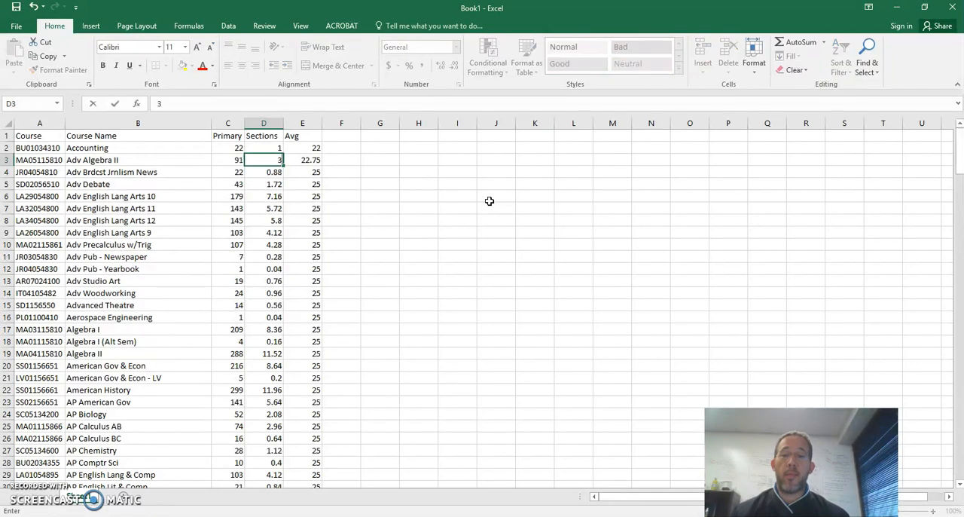
key("Down")
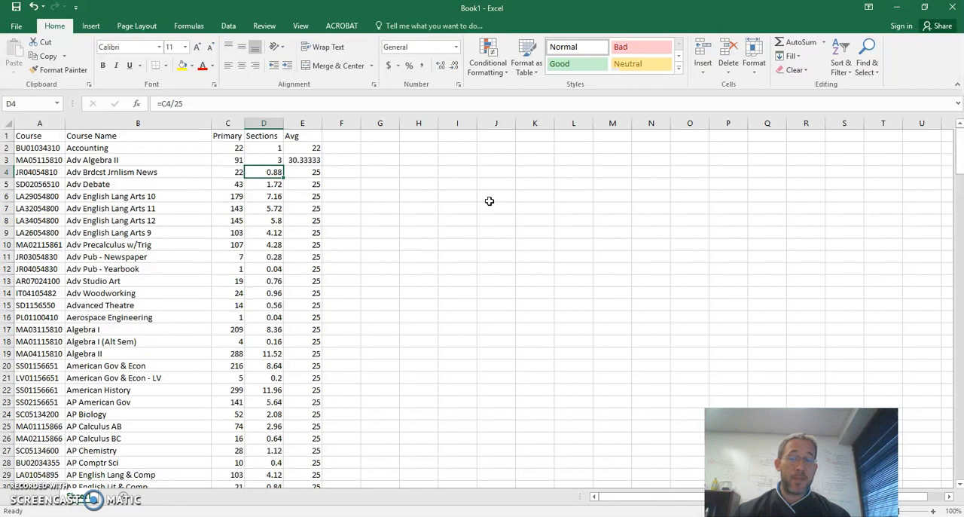
Step: Set Sections to 4 for Adv Algebra II, 1 for Adv Brdcst Jrnlism News and 2 for Adv Debate
key("Up")
type("4")
key("Return")
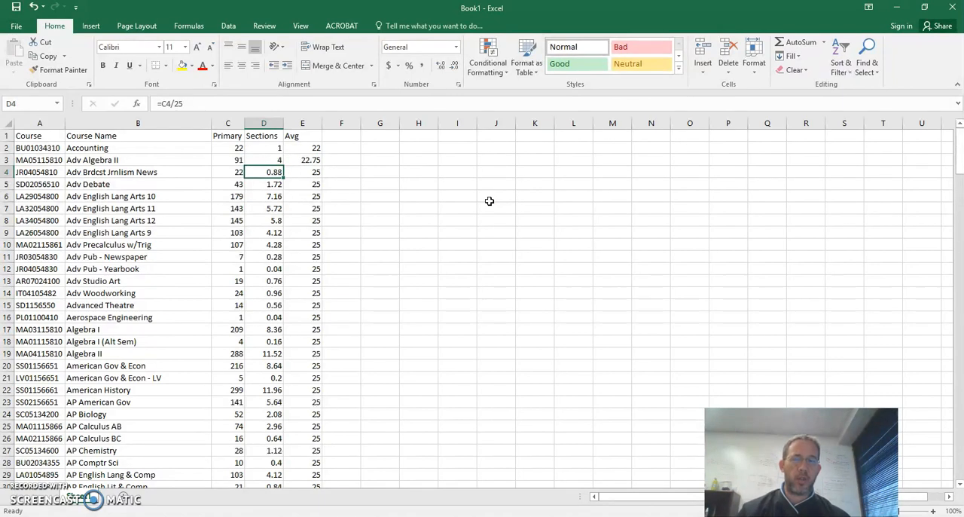
type("1")
key("Return")
type("2")
key("Return")
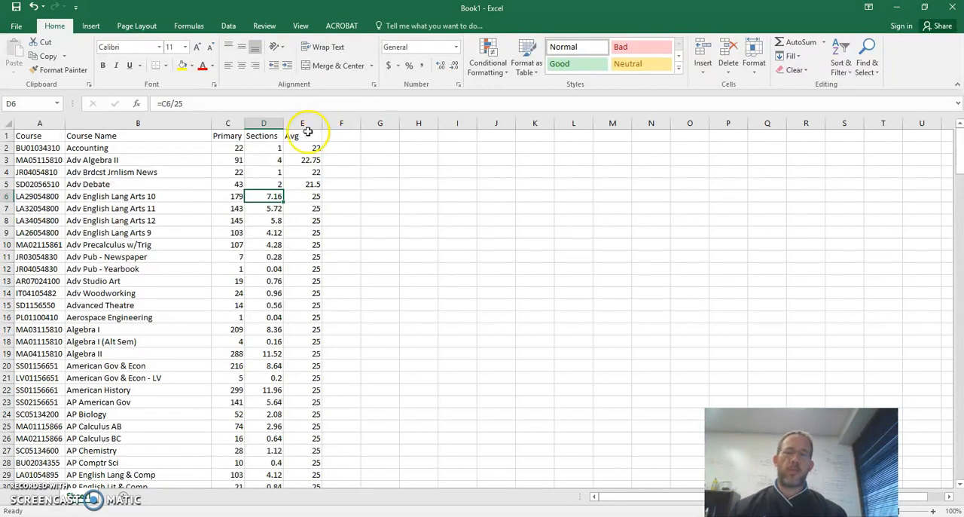
Step: Sort the whole course table, with its headers, by the Course column from A to Z
left_click(51, 137)
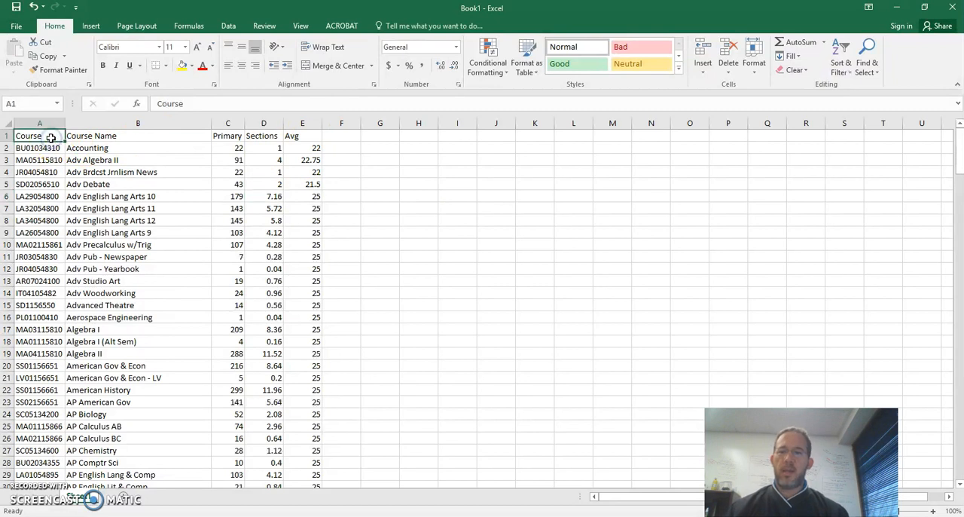
key("shift+Right")
key("shift+Right")
key("shift+Right")
key("shift+Right")
key("ctrl+shift+Down")
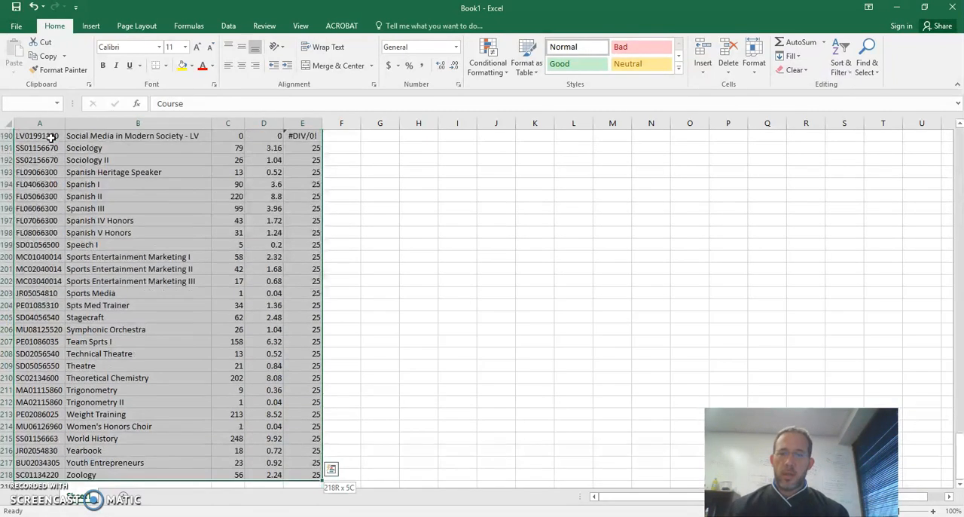
left_click(228, 25)
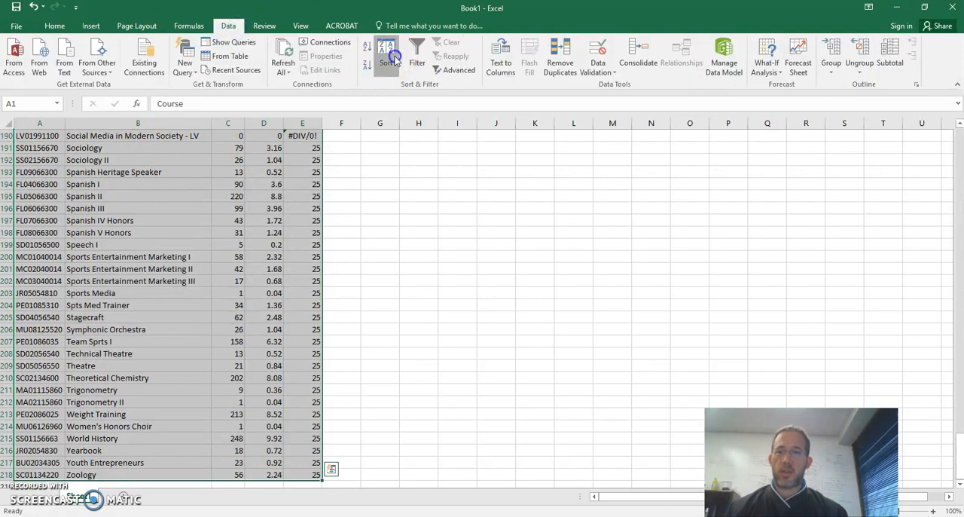
left_click(385, 62)
left_click(414, 235)
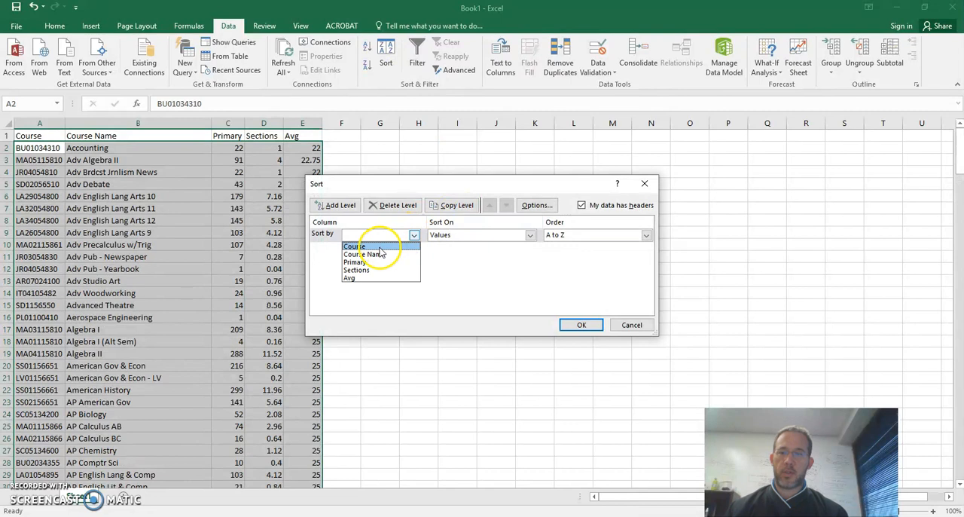
left_click(379, 247)
left_click(576, 325)
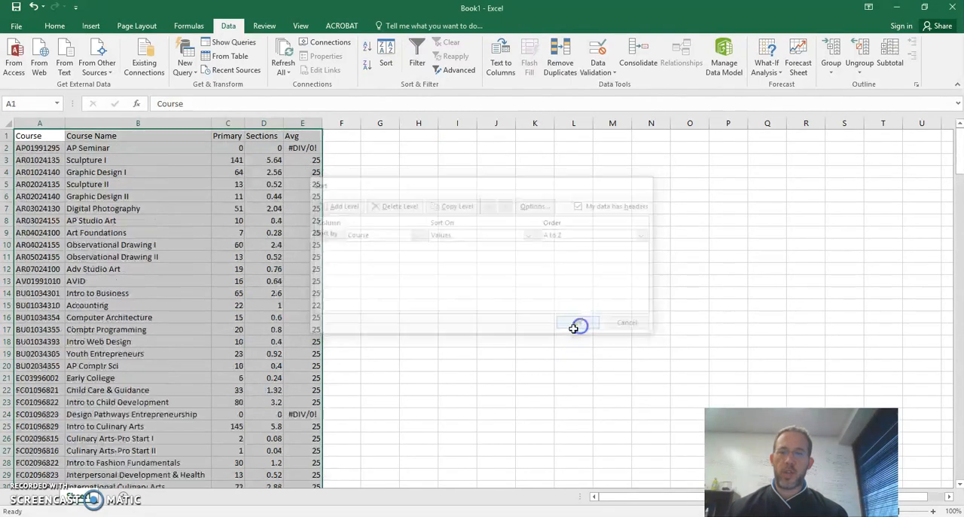
left_click(265, 256)
Step: Examine how course codes group by department prefix, highlighting the AR codes in A3:A12 and the BU codes in A14:A20
left_click(36, 148)
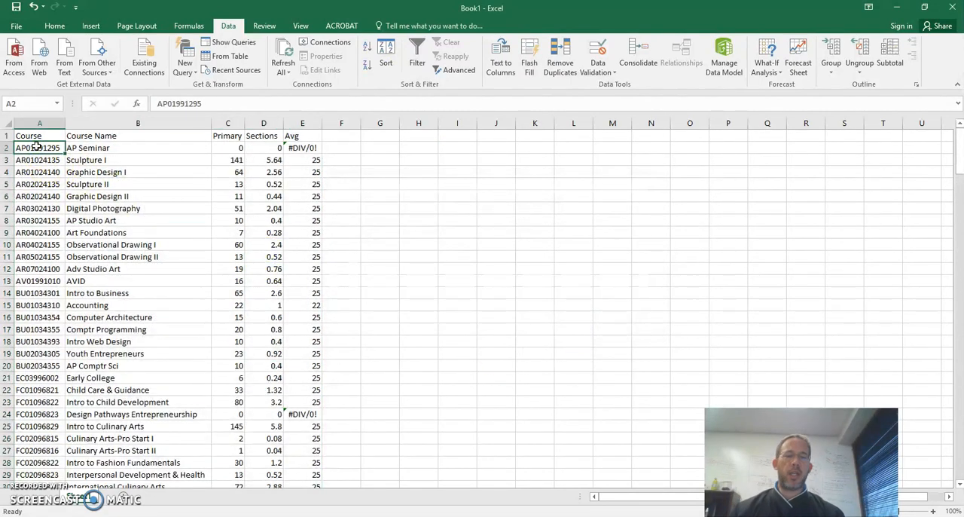
key("Down")
key("shift+Down")
key("shift+Down")
key("shift+Down")
key("shift+Down")
key("shift+Down")
key("shift+Down")
key("shift+Down")
key("shift+Down")
key("shift+Down")
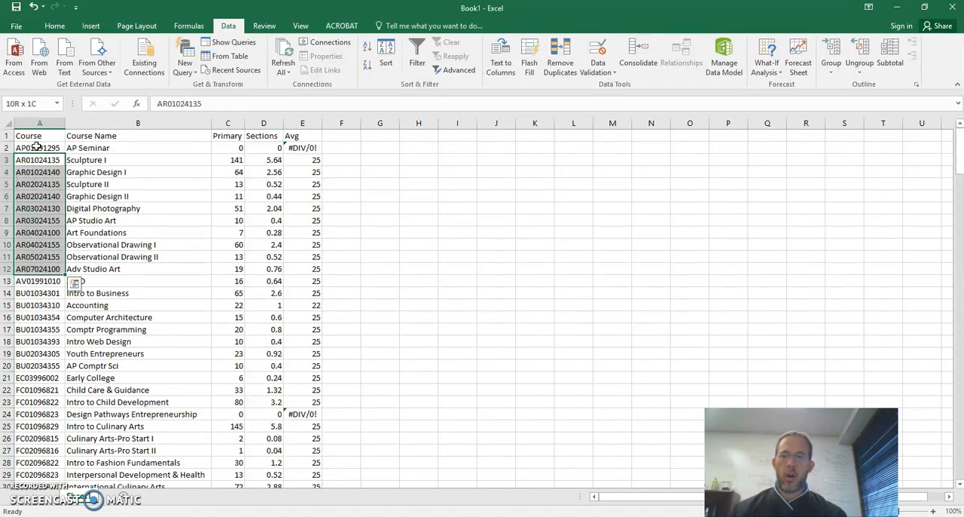
left_click(38, 281)
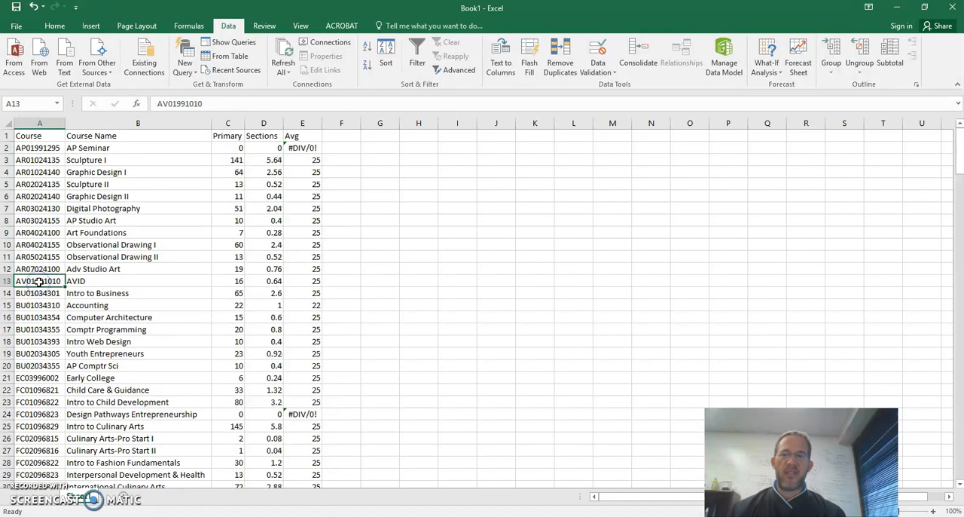
key("ctrl+Up")
key("Down")
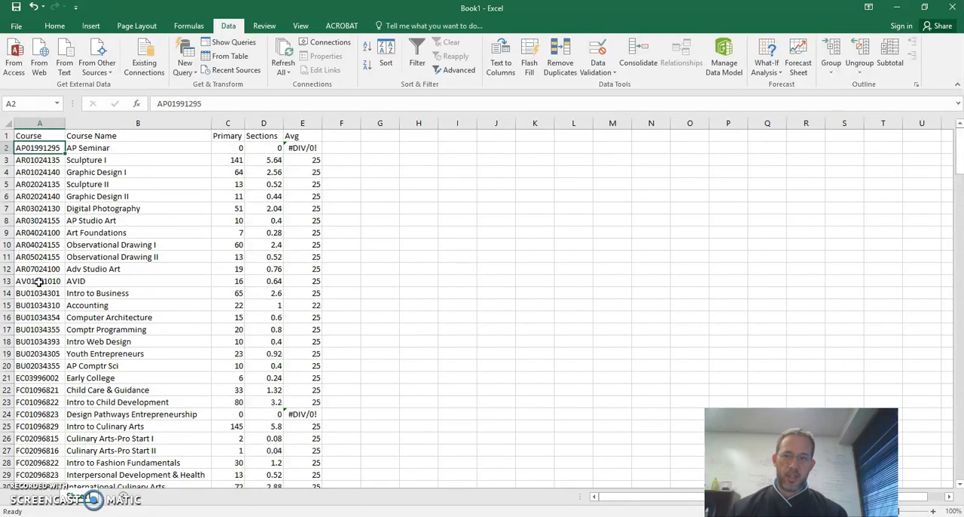
left_click(24, 294)
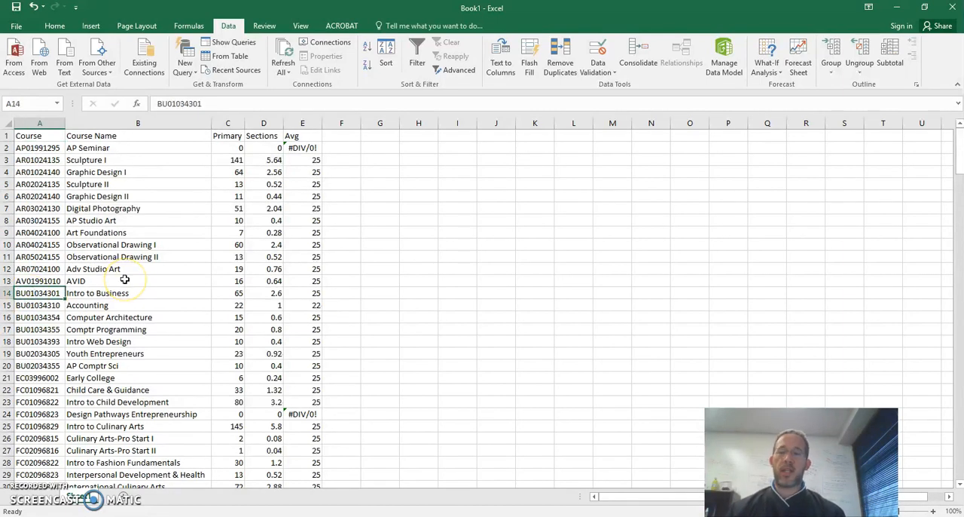
key("shift+Down")
key("shift+Down")
key("shift+Down")
key("shift+Down")
key("shift+Down")
key("shift+Down")
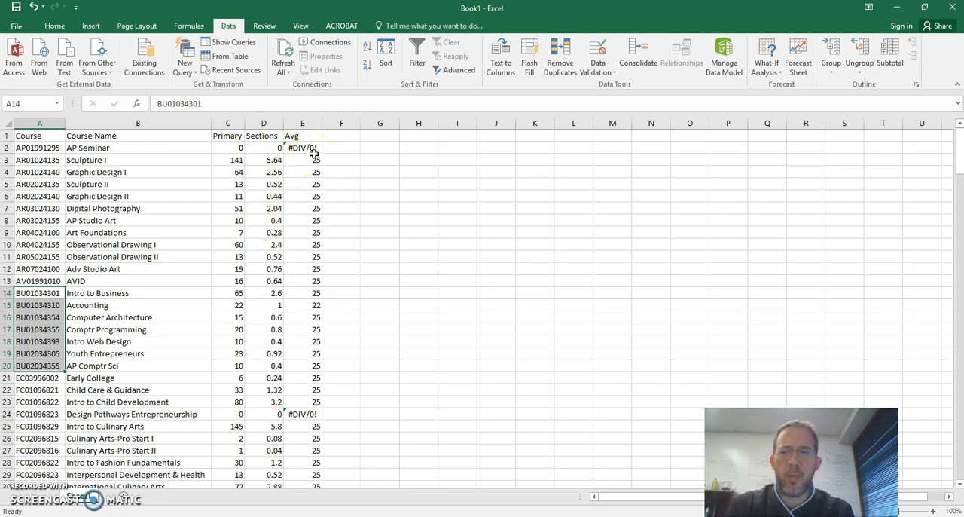
Step: Insert a new column before Course Name and give it the header "Dept" in B1
right_click(137, 122)
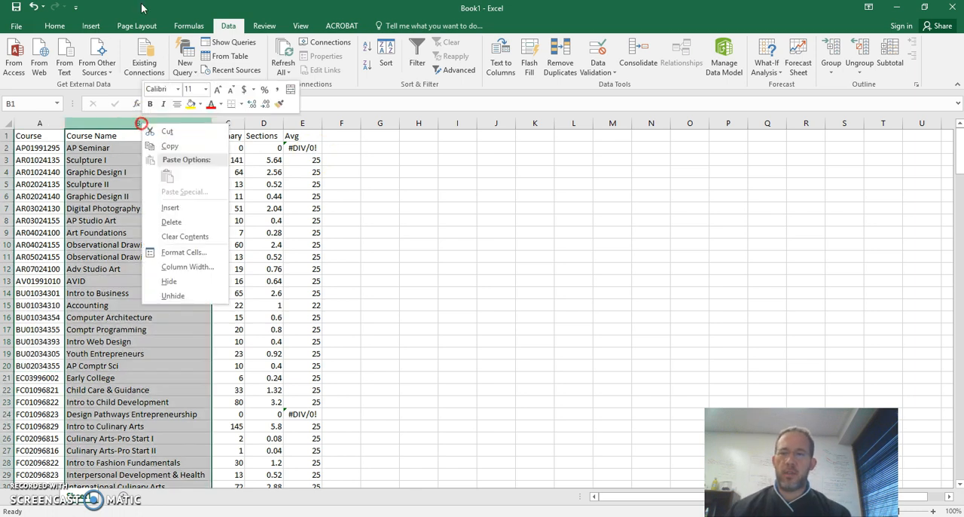
left_click(175, 207)
type("Dept")
key("Return")
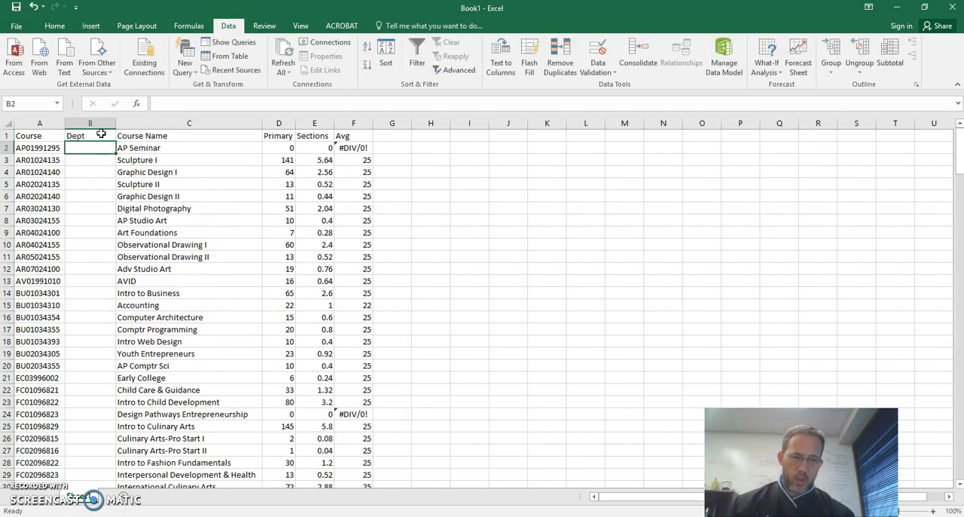